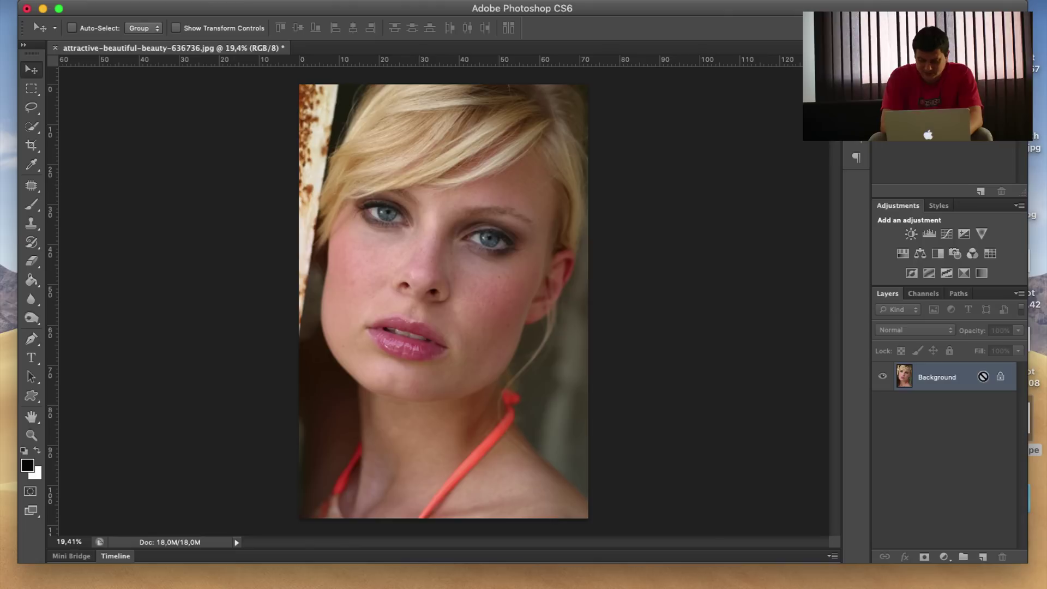
# Step: Duplicate the Background photo into a new Layer 1 with Ctrl+J
pyautogui.hotkey('ctrl', 'j')
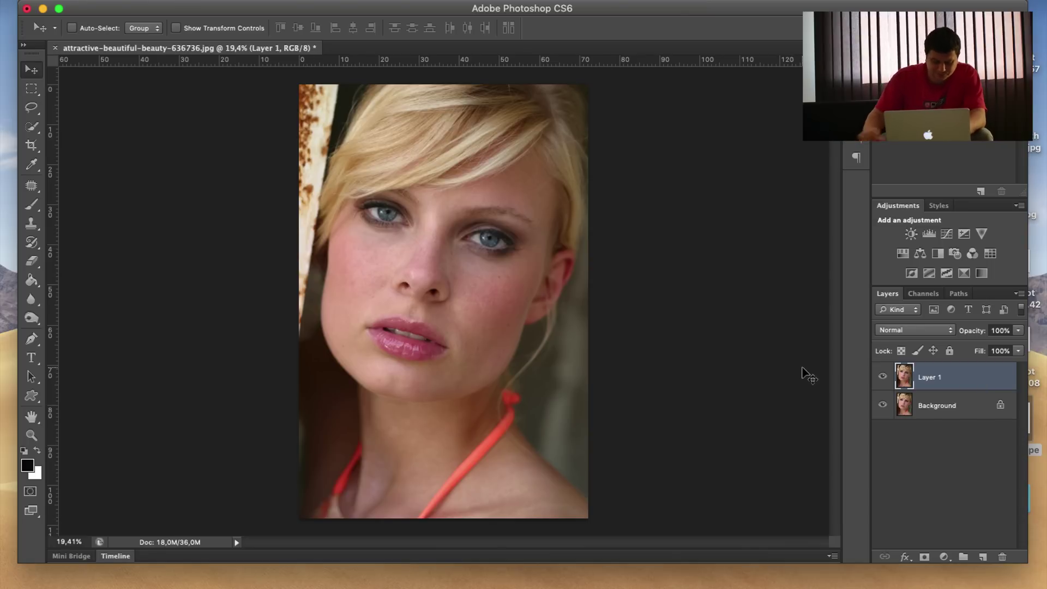
# Step: Invert Layer 1's colours and set its blend mode to Vivid Light
pyautogui.press('cmd+i')
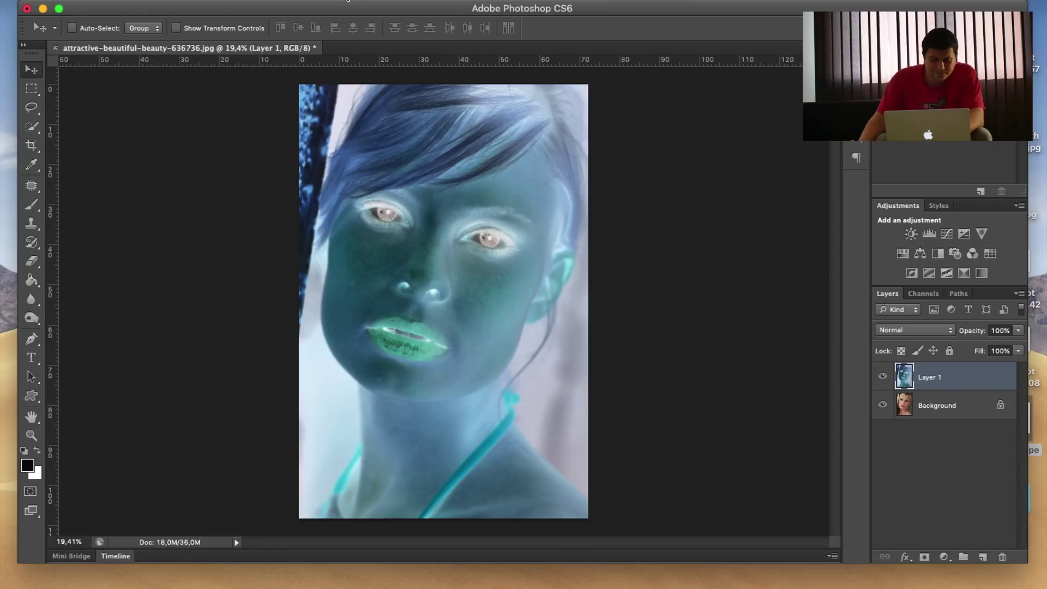
pyautogui.click(894, 330)
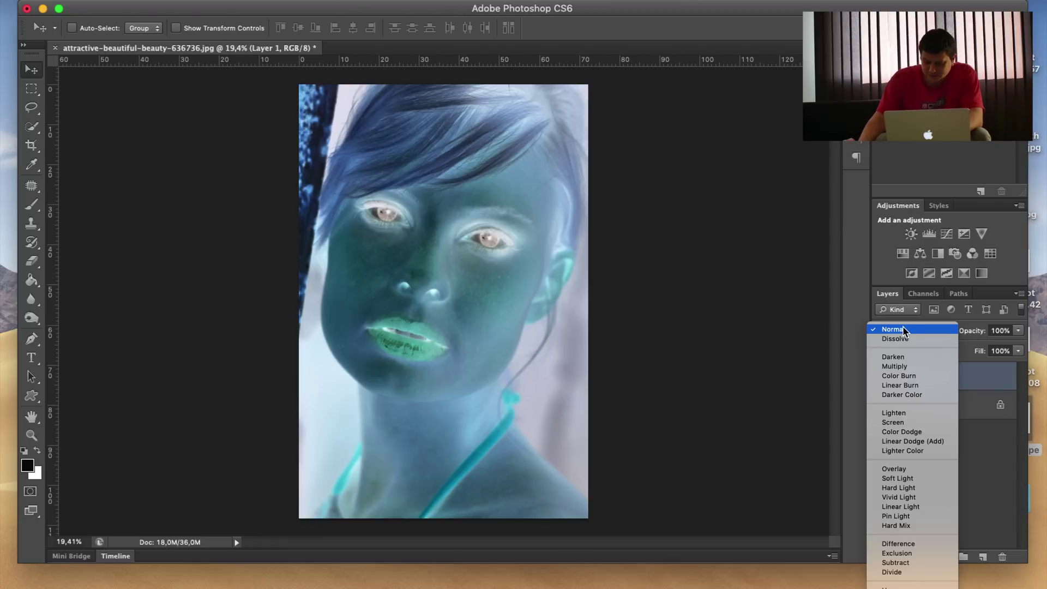
pyautogui.click(926, 497)
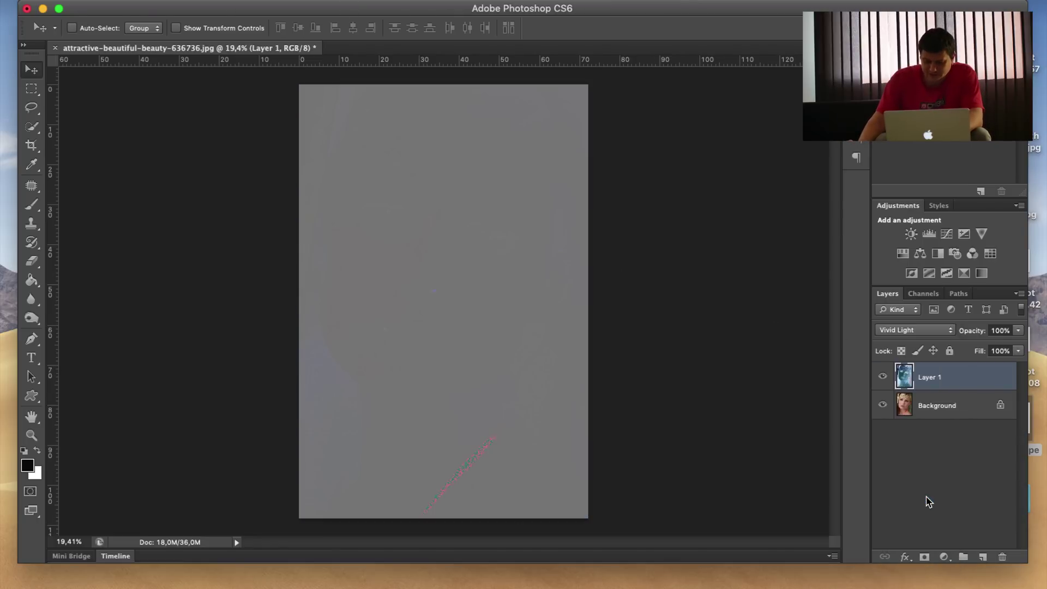
pyautogui.click(333, 0)
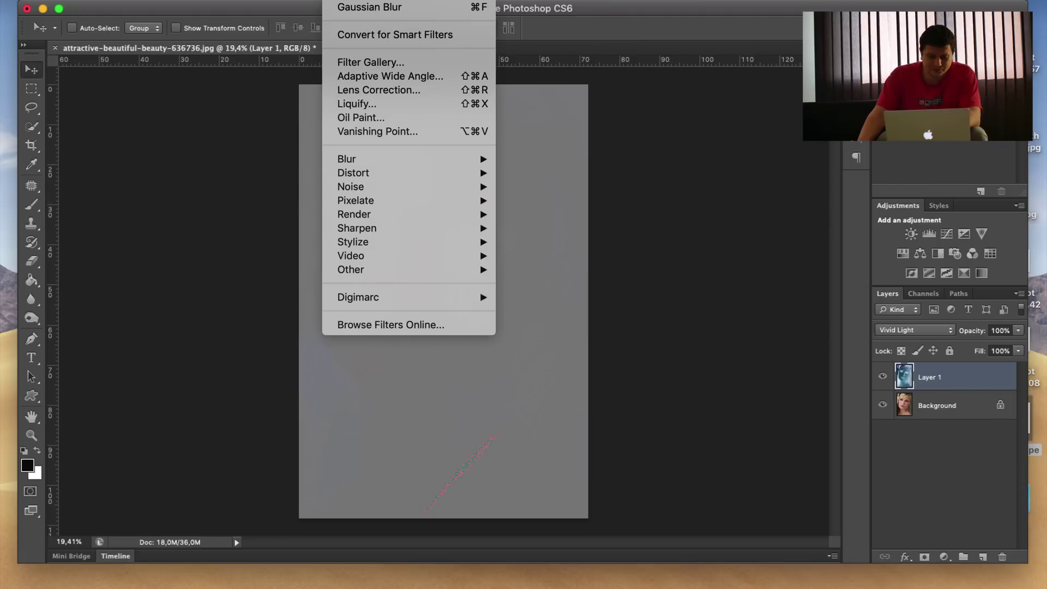
# Step: Apply a High Pass filter with a 23,3-pixel radius to Layer 1
pyautogui.moveTo(351, 270)
pyautogui.click(543, 291)
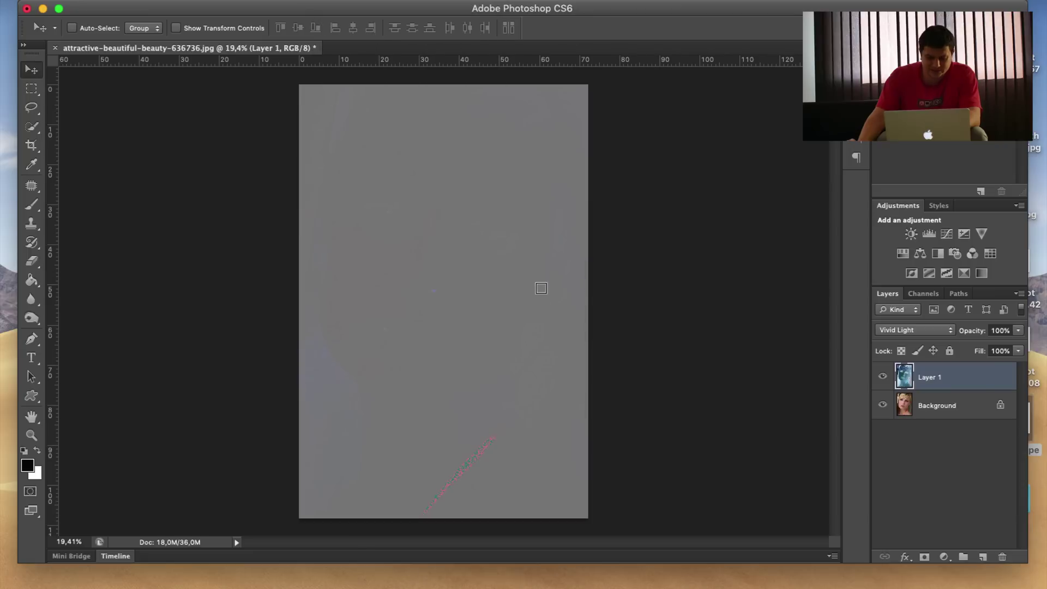
pyautogui.moveTo(591, 383)
pyautogui.mouseDown()
pyautogui.moveTo(634, 393)
pyautogui.moveTo(625, 392)
pyautogui.mouseUp()
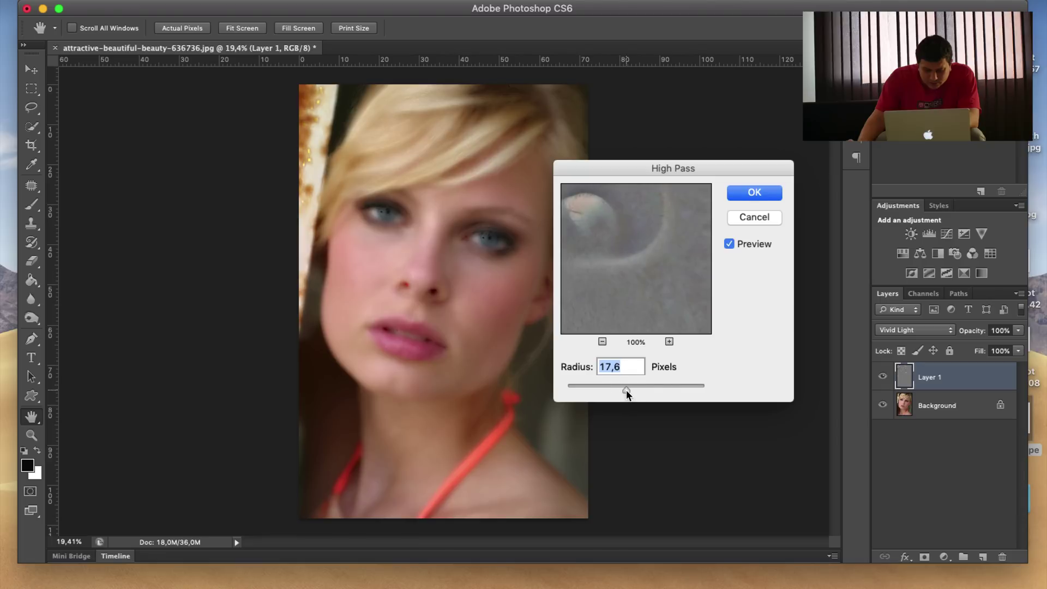
pyautogui.moveTo(626, 389); pyautogui.dragTo(630, 394)
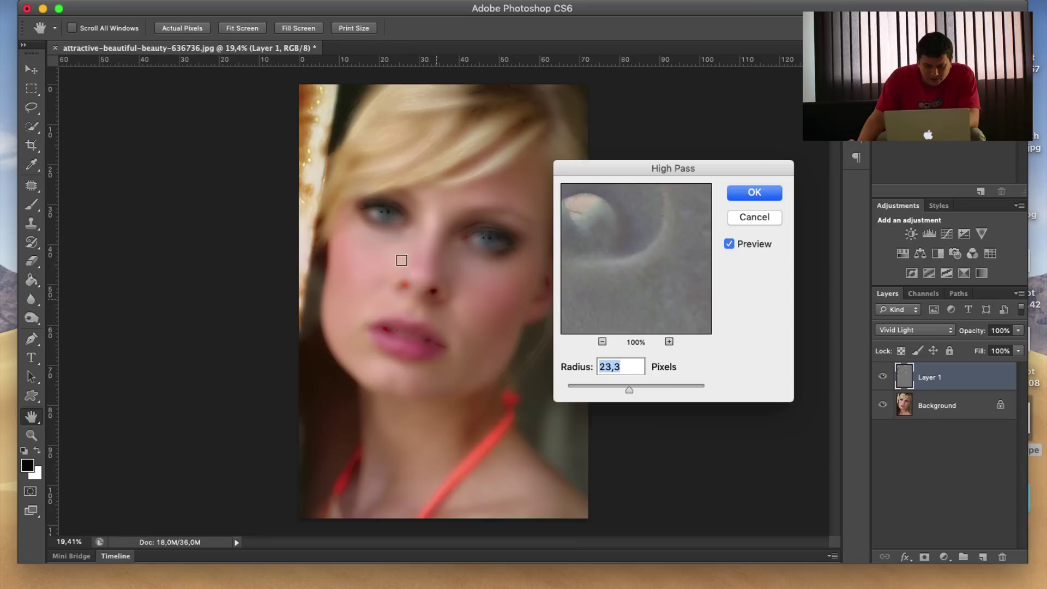
pyautogui.moveTo(710, 170); pyautogui.dragTo(738, 145)
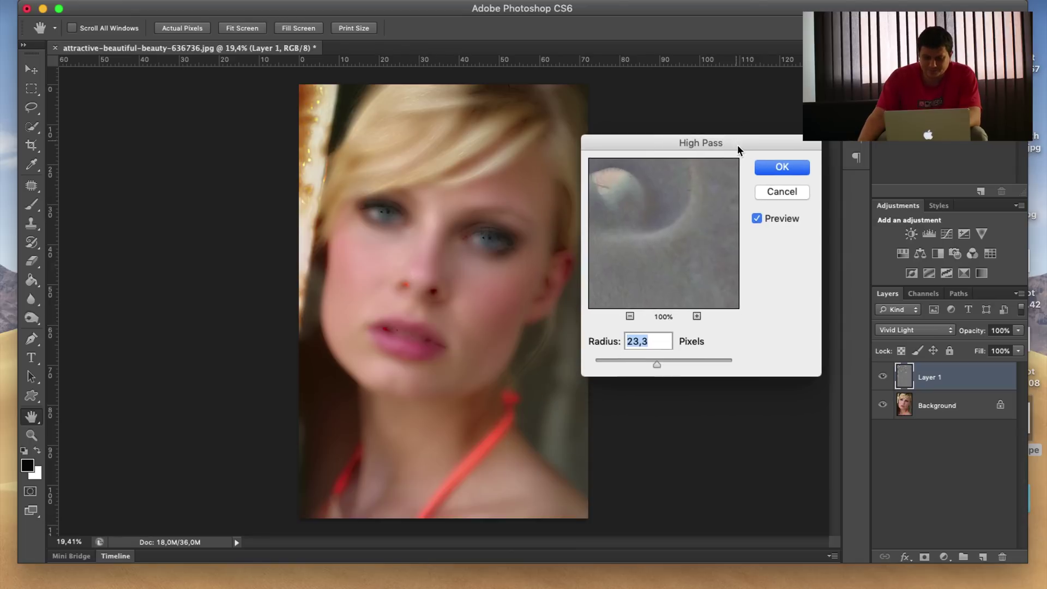
pyautogui.click(769, 171)
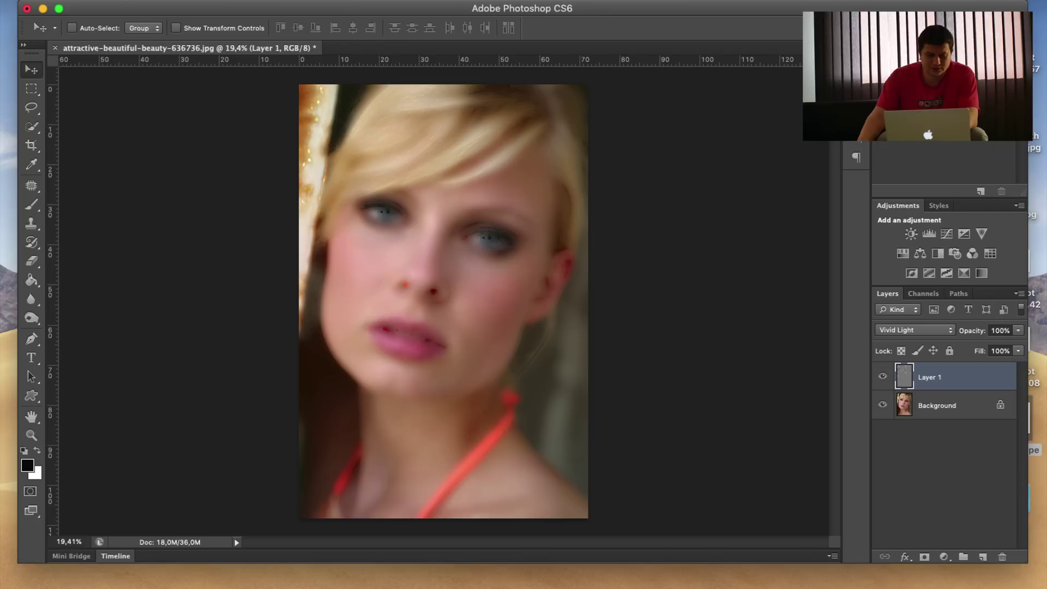
pyautogui.click(338, 1)
pyautogui.moveTo(409, 158)
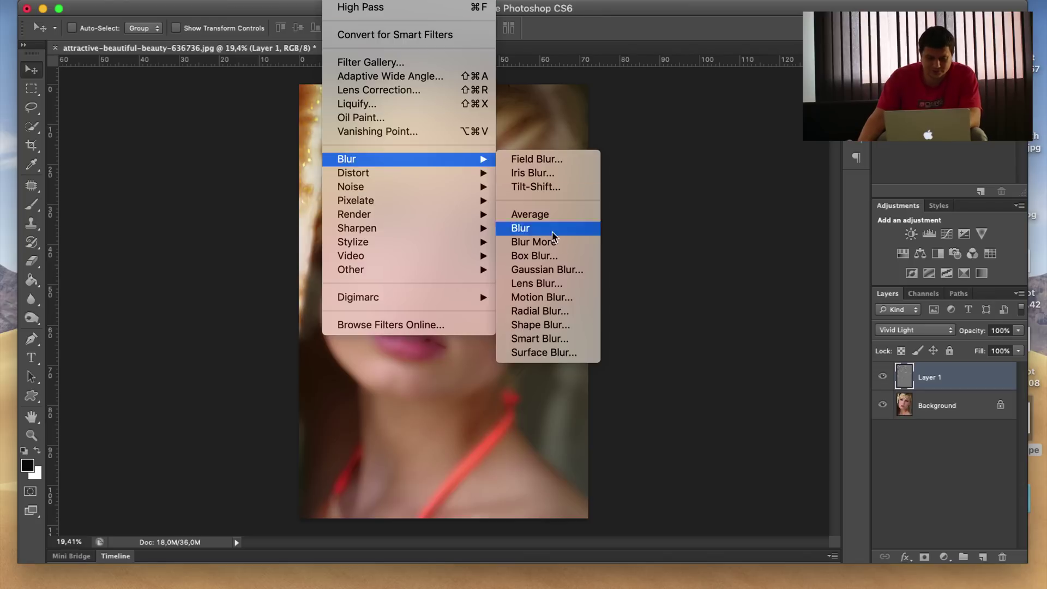
# Step: Blur Layer 1 with a 4,3-pixel Gaussian Blur
pyautogui.click(553, 270)
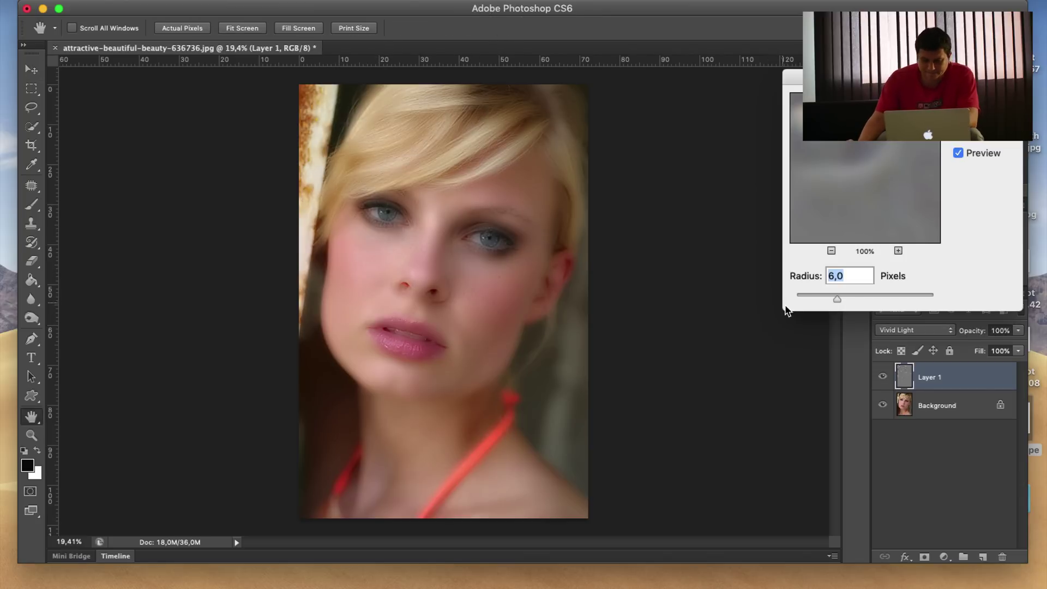
pyautogui.moveTo(798, 299); pyautogui.dragTo(821, 299)
pyautogui.moveTo(893, 299); pyautogui.dragTo(925, 299)
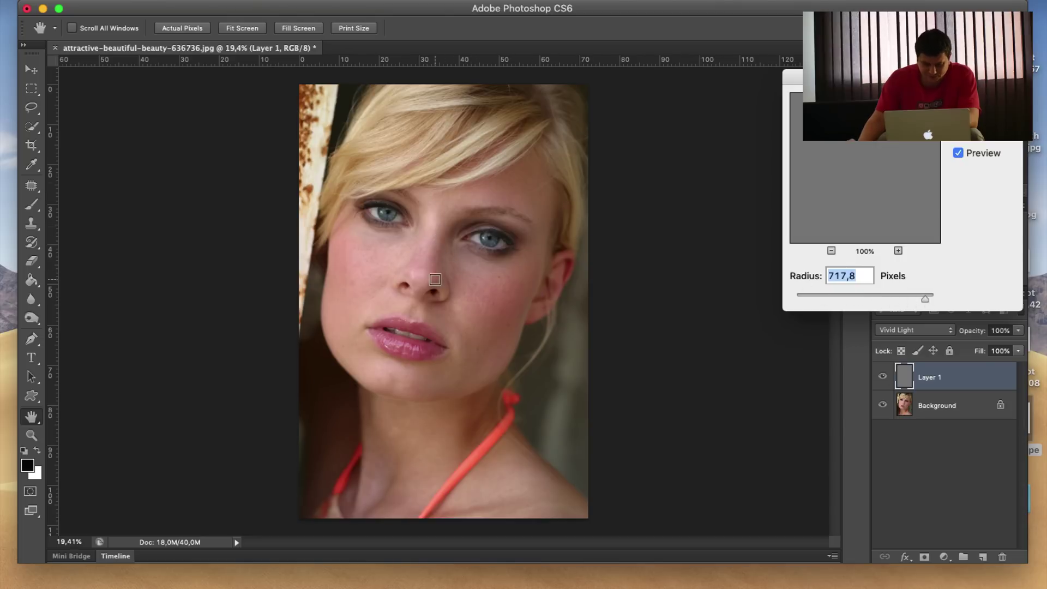
pyautogui.moveTo(839, 299); pyautogui.dragTo(809, 299)
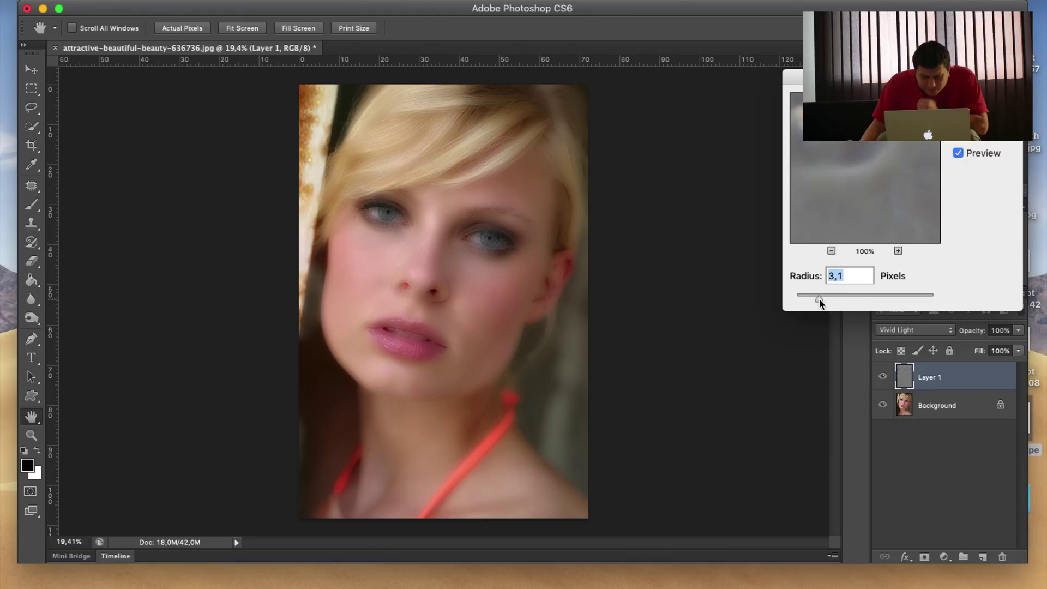
pyautogui.moveTo(823, 303); pyautogui.dragTo(827, 304)
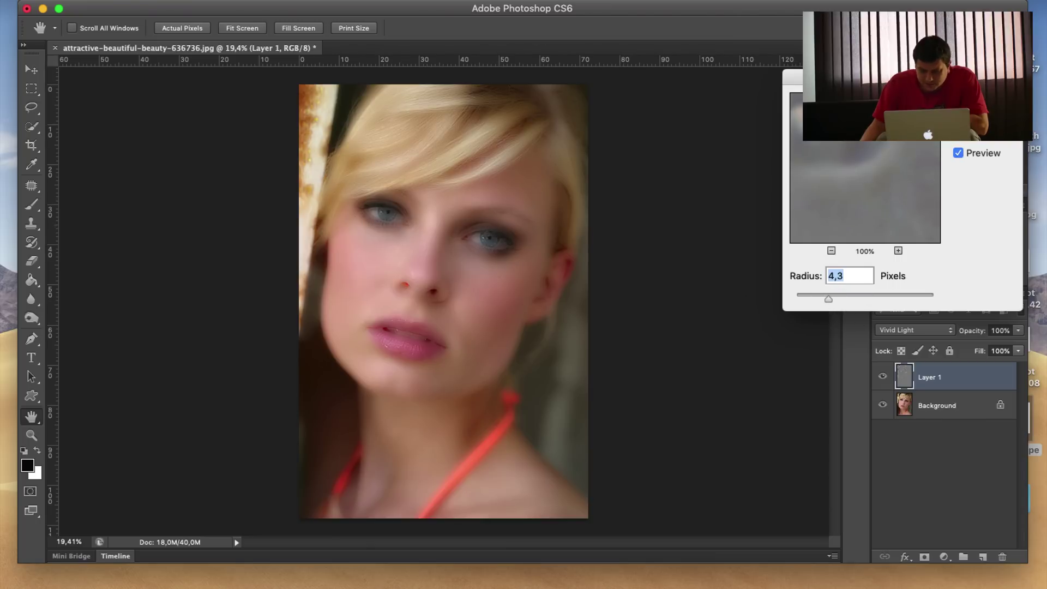
pyautogui.press('Return')
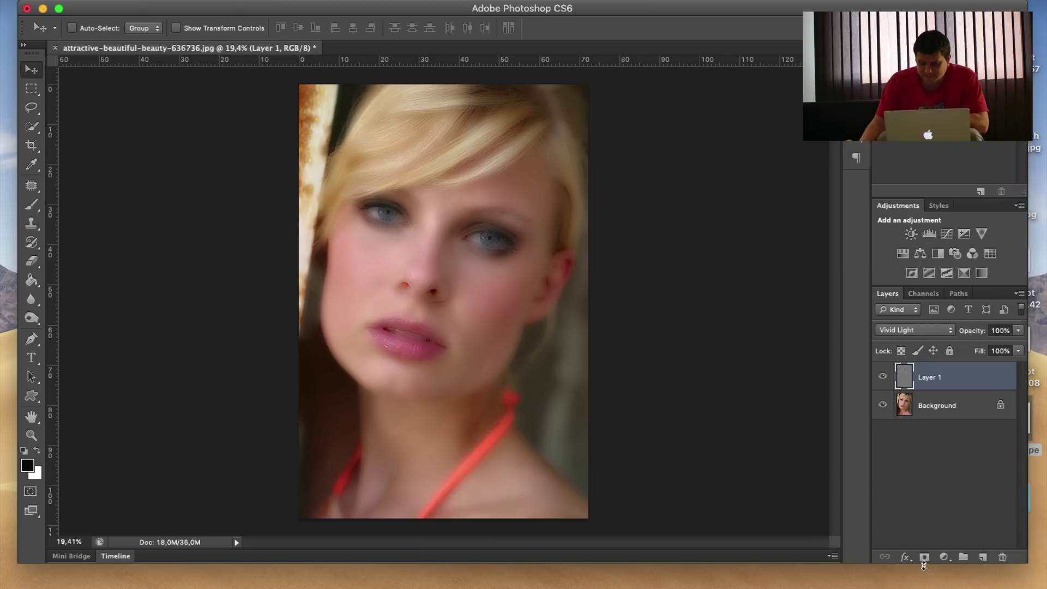
# Step: Add an inverted black mask to Layer 1 and set up a 150 px, 0% hardness brush
pyautogui.click(924, 557)
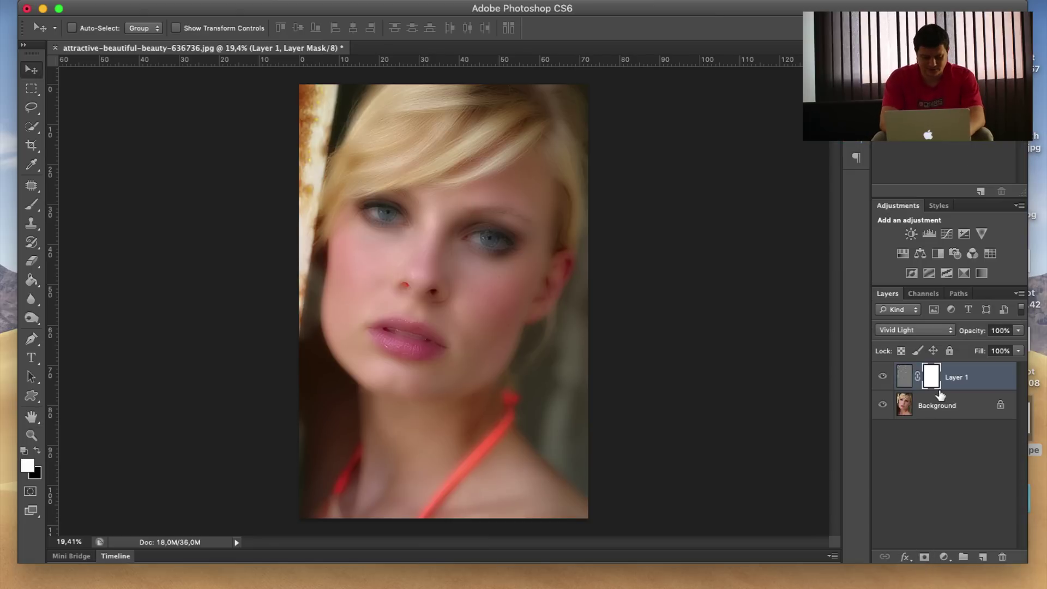
pyautogui.hotkey('ctrl', 'i')
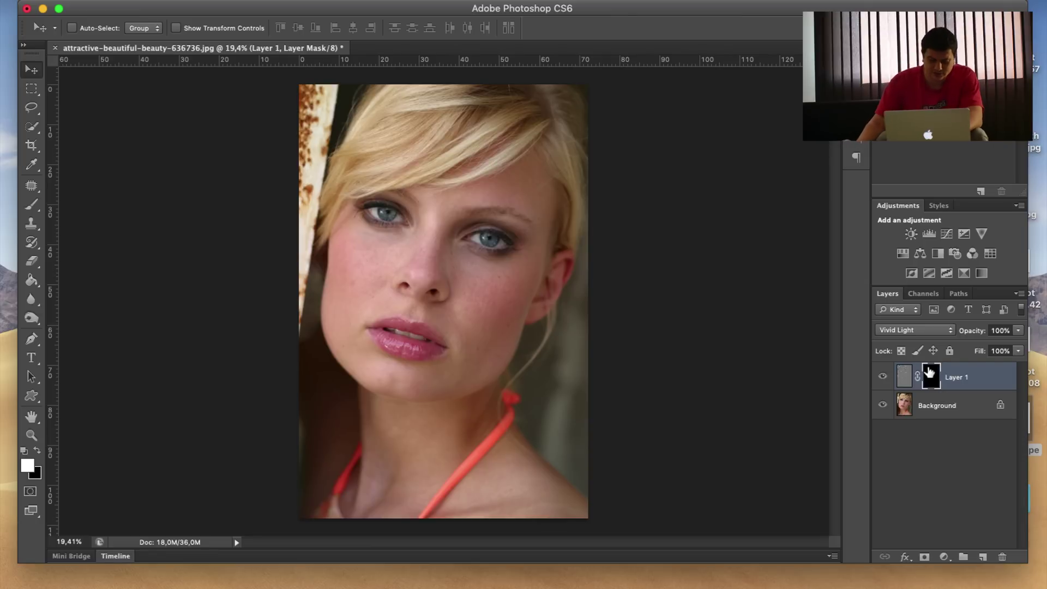
pyautogui.click(33, 206)
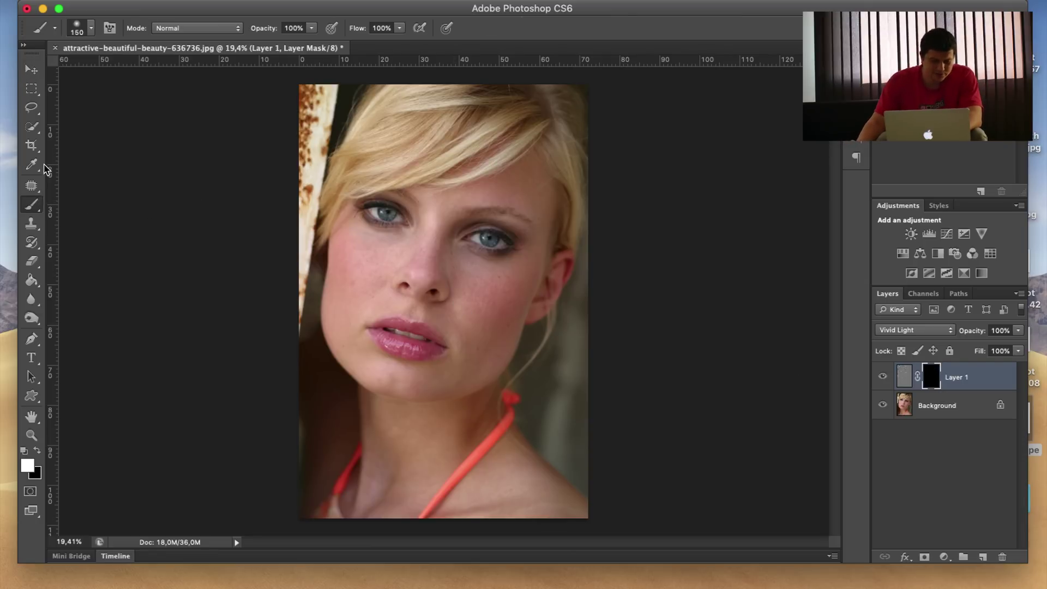
pyautogui.click(77, 28)
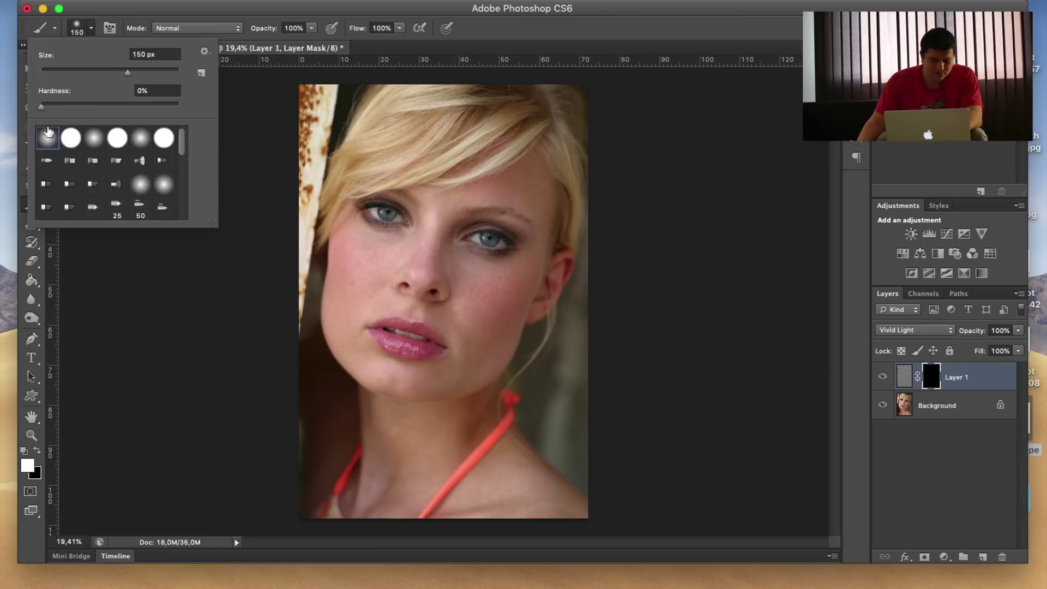
pyautogui.click(806, 348)
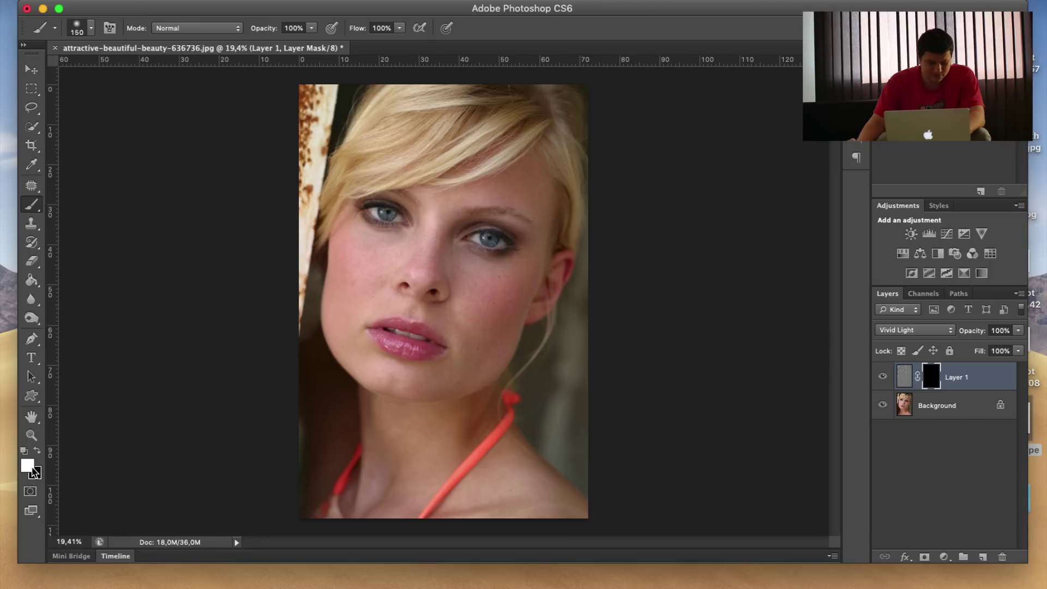
# Step: Paint white on the mask over the cheek and beside the lips with an enlarged brush
pyautogui.scroll(2, 426, 270)
pyautogui.scroll(3, 431, 266)
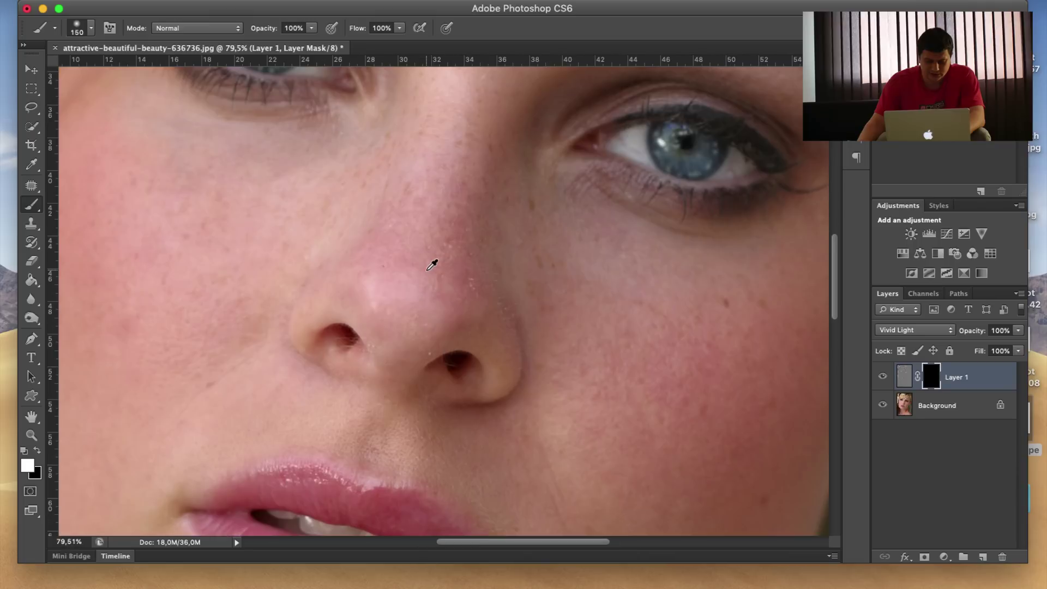
pyautogui.scroll(-3, 627, 318)
pyautogui.scroll(2, 626, 325)
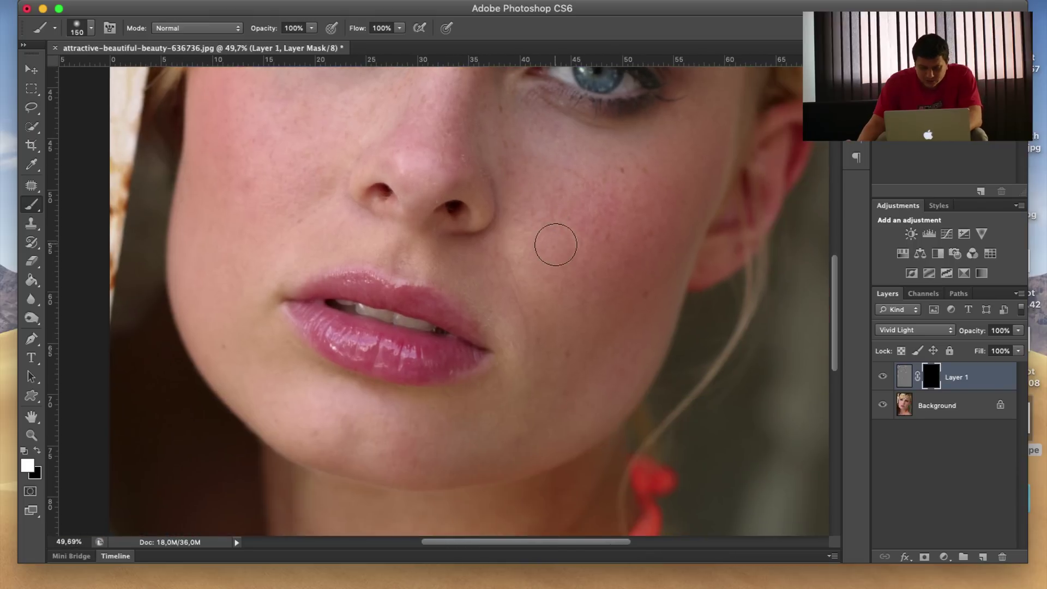
pyautogui.press(']')
pyautogui.press(']')
pyautogui.press(']')
pyautogui.moveTo(597, 187)
pyautogui.mouseDown()
pyautogui.moveTo(521, 134)
pyautogui.moveTo(630, 178)
pyautogui.mouseUp()
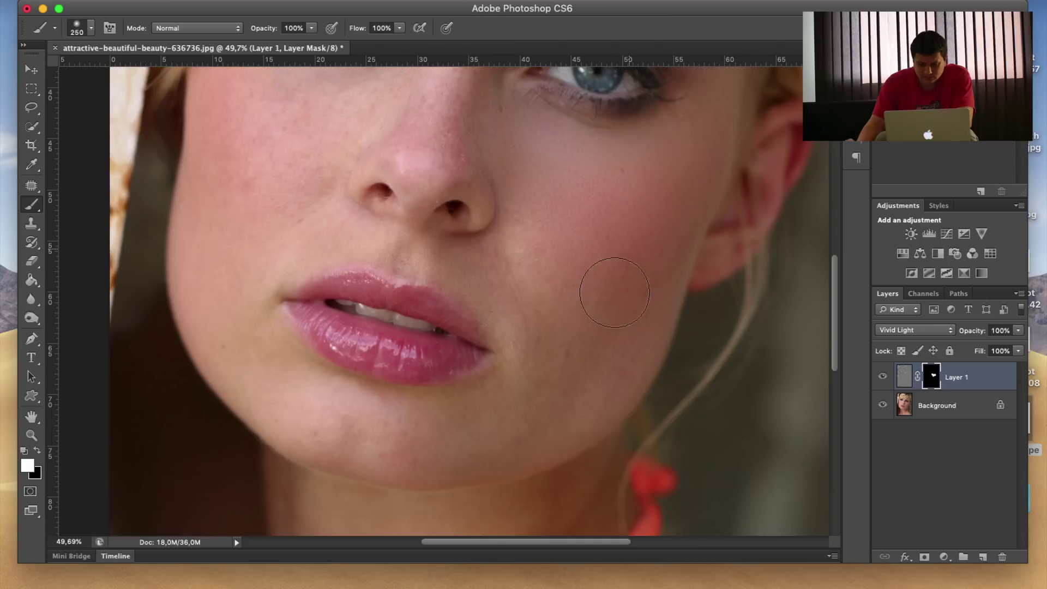
pyautogui.moveTo(615, 283)
pyautogui.mouseDown()
pyautogui.moveTo(572, 244)
pyautogui.moveTo(547, 236)
pyautogui.moveTo(560, 313)
pyautogui.moveTo(538, 374)
pyautogui.moveTo(626, 304)
pyautogui.moveTo(624, 290)
pyautogui.moveTo(498, 285)
pyautogui.moveTo(541, 334)
pyautogui.moveTo(449, 423)
pyautogui.moveTo(316, 407)
pyautogui.moveTo(467, 429)
pyautogui.moveTo(506, 397)
pyautogui.moveTo(477, 296)
pyautogui.mouseUp()
# Step: Paint smoothing over the fold beside the nose and the freckled nose bridge
pyautogui.press('[')
pyautogui.press('[')
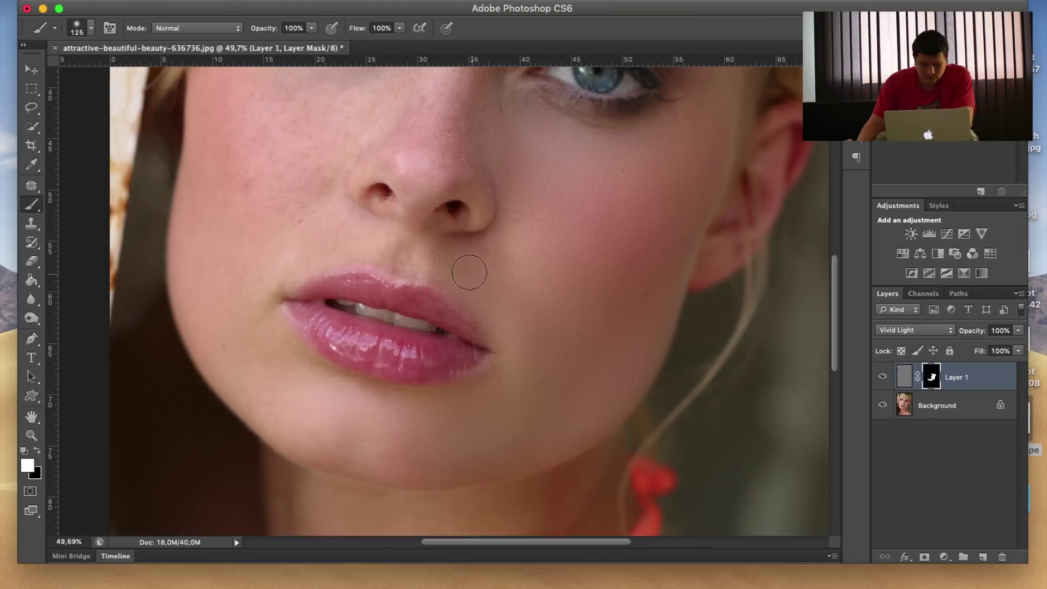
pyautogui.moveTo(351, 234)
pyautogui.mouseDown()
pyautogui.moveTo(332, 229)
pyautogui.moveTo(238, 280)
pyautogui.mouseUp()
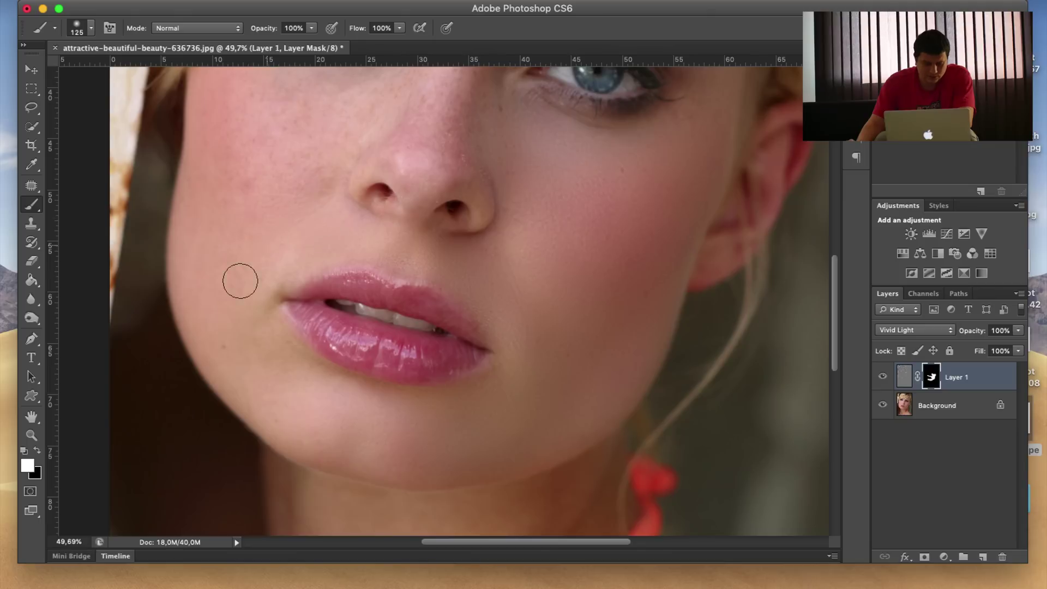
pyautogui.press(']')
pyautogui.press(']')
pyautogui.press(']')
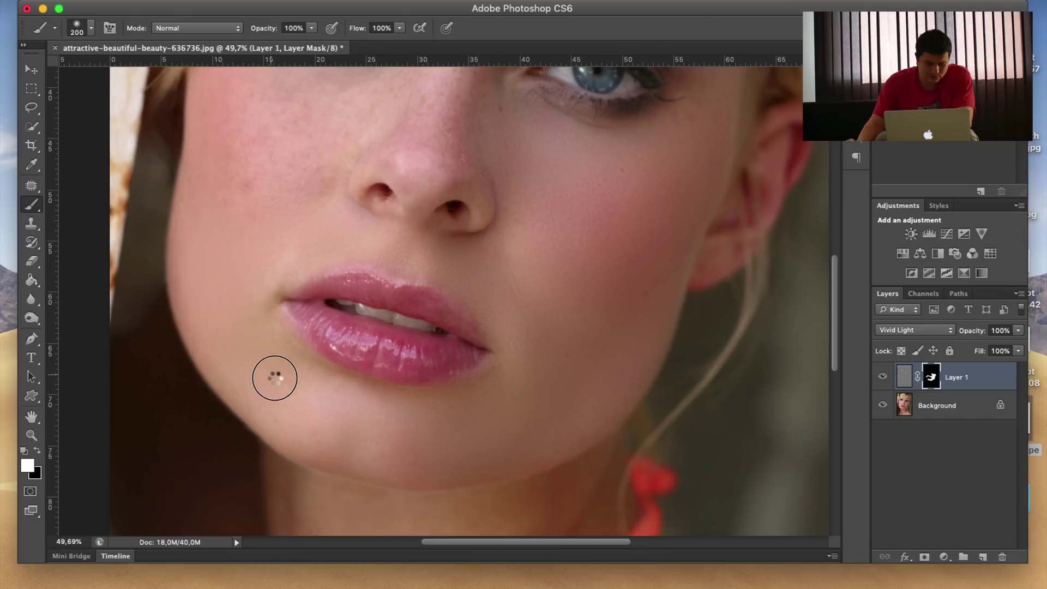
pyautogui.press('[')
pyautogui.press('[')
pyautogui.press('[')
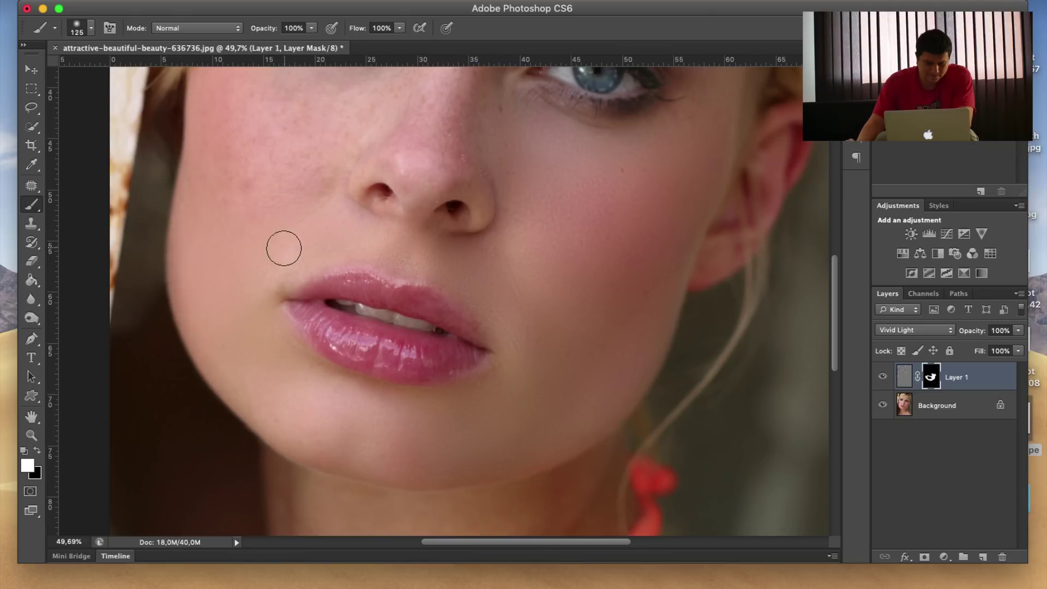
pyautogui.moveTo(308, 178)
pyautogui.mouseDown()
pyautogui.moveTo(327, 304)
pyautogui.moveTo(250, 220)
pyautogui.moveTo(245, 276)
pyautogui.mouseUp()
pyautogui.press(']')
pyautogui.press(']')
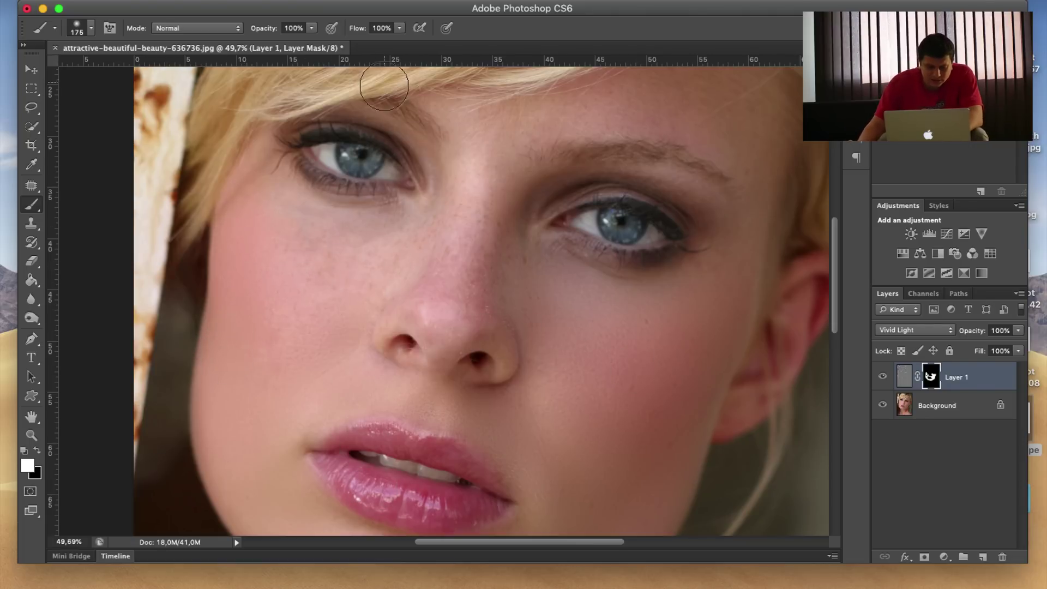
pyautogui.moveTo(473, 221)
pyautogui.mouseDown()
pyautogui.moveTo(468, 182)
pyautogui.moveTo(483, 159)
pyautogui.moveTo(456, 251)
pyautogui.moveTo(435, 268)
pyautogui.moveTo(367, 240)
pyautogui.moveTo(385, 231)
pyautogui.moveTo(269, 233)
pyautogui.mouseUp()
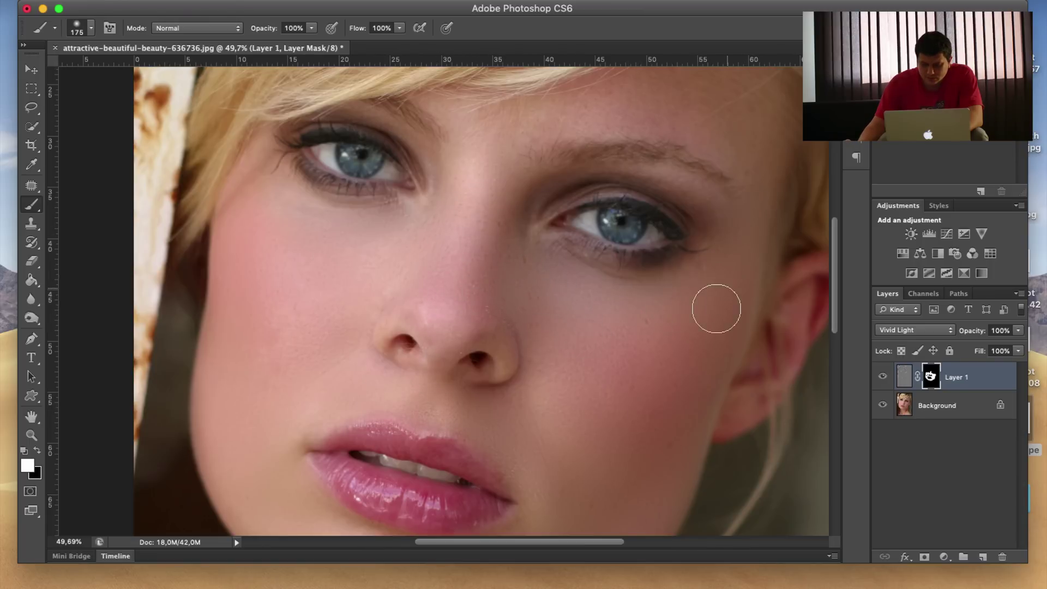
# Step: Paint smoothing between the brows and over the forehead with a smaller brush
pyautogui.scroll(5, 715, 306)
pyautogui.hscroll(5, 716, 306)
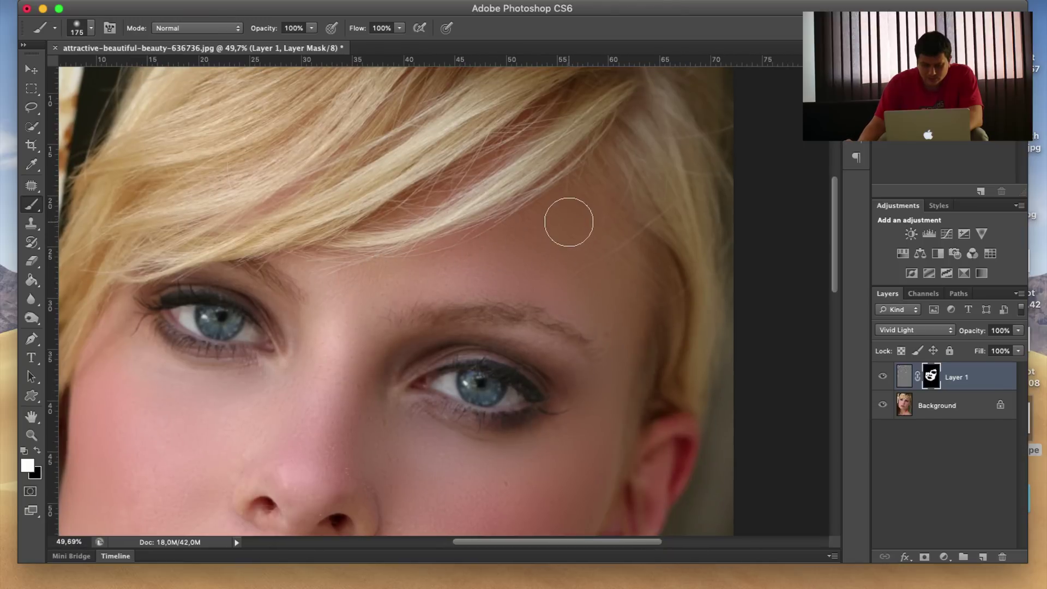
pyautogui.moveTo(507, 319); pyautogui.dragTo(553, 275)
pyautogui.moveTo(430, 366); pyautogui.dragTo(448, 356)
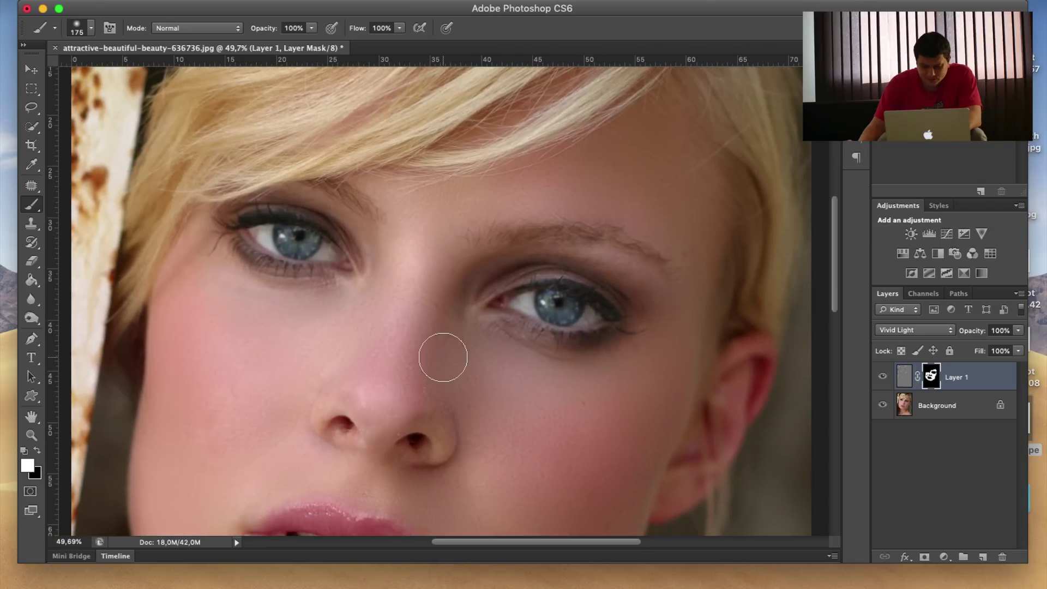
pyautogui.press('[')
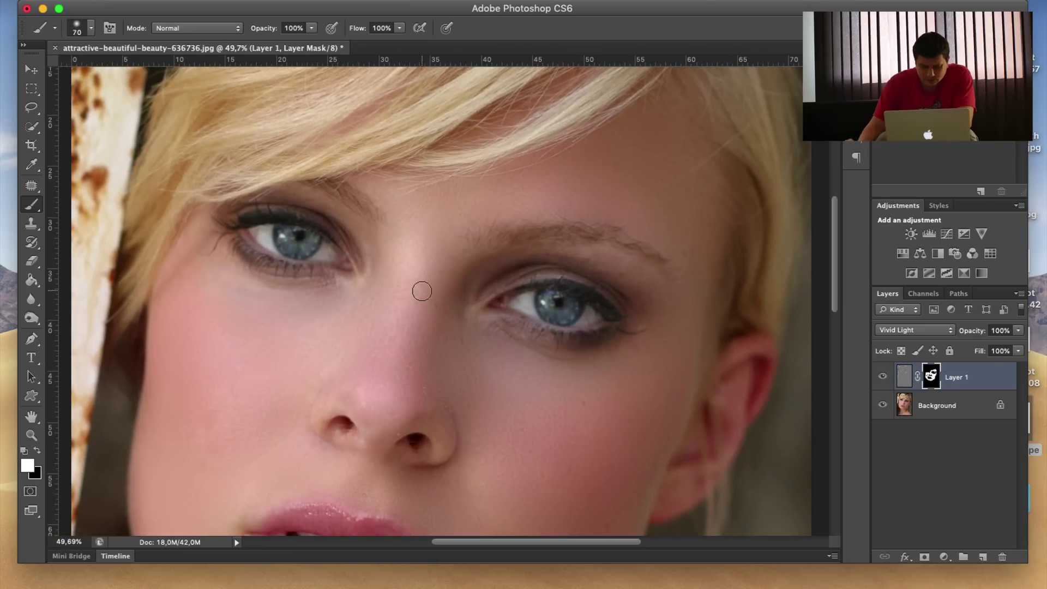
pyautogui.press(']')
# Step: Enlarge the brush and paint smoothing over the neck skin
pyautogui.scroll(-5, 458, 307)
pyautogui.hscroll(-2, 458, 307)
pyautogui.scroll(-3, 487, 416)
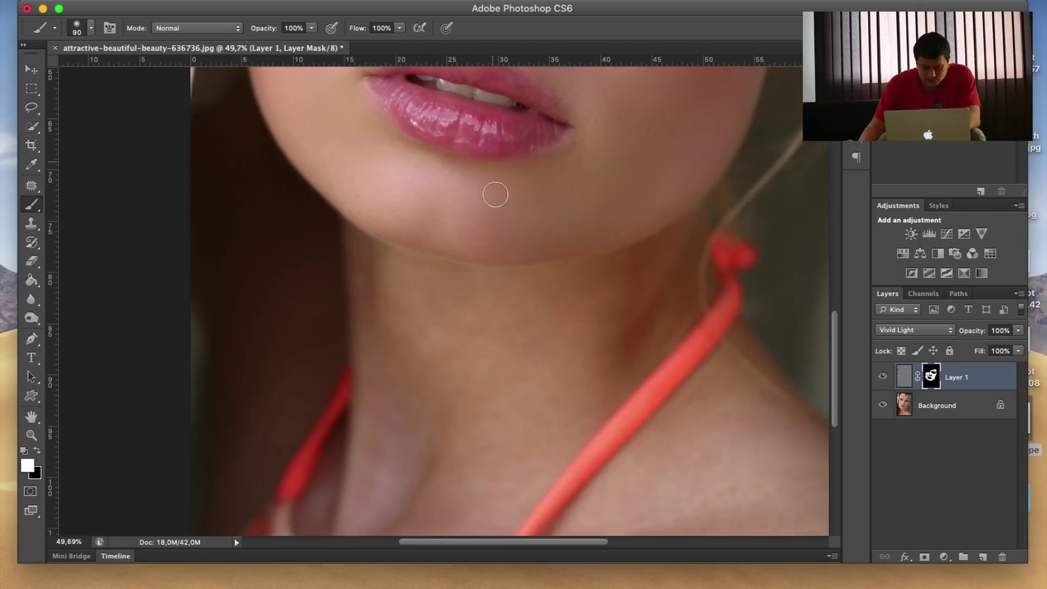
pyautogui.scroll(-5, 509, 261)
pyautogui.hscroll(1, 509, 261)
pyautogui.press(']')
pyautogui.press(']')
pyautogui.press(']')
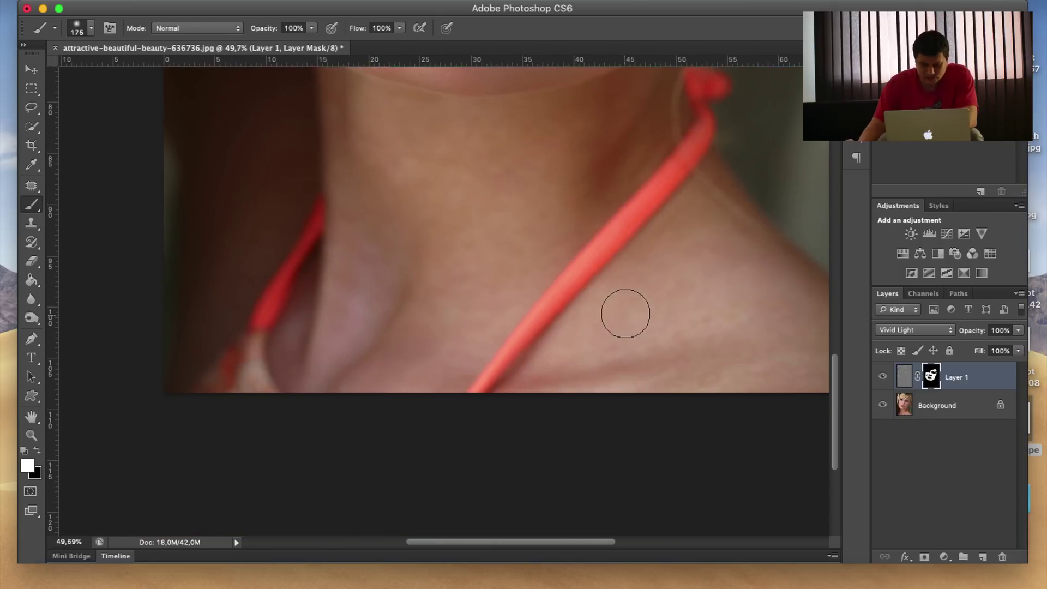
pyautogui.press(']')
pyautogui.press(']')
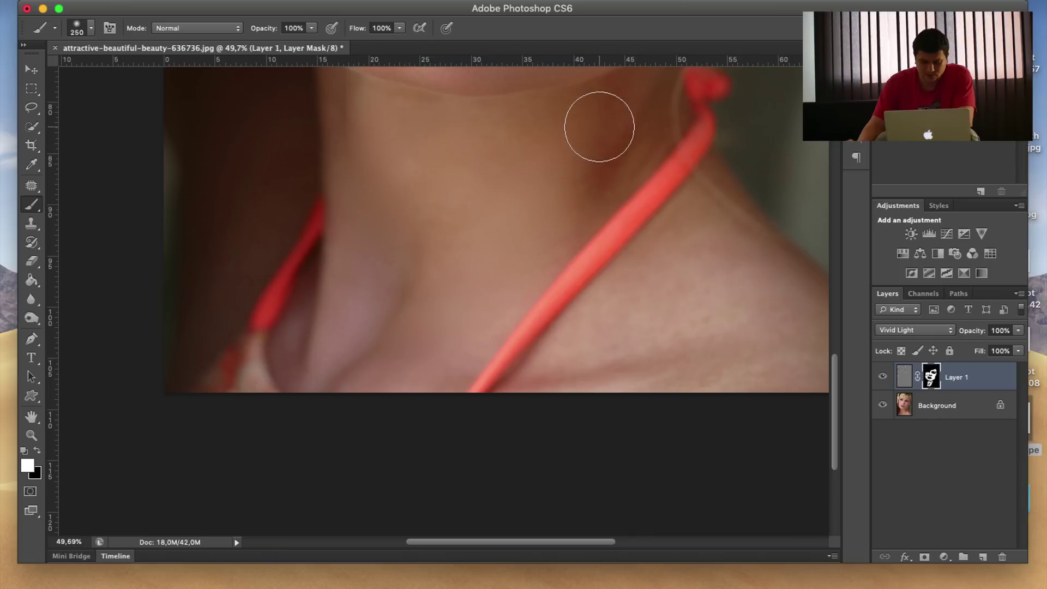
pyautogui.hscroll(8, 693, 290)
pyautogui.scroll(-7, 500, 143)
pyautogui.scroll(6, 448, 290)
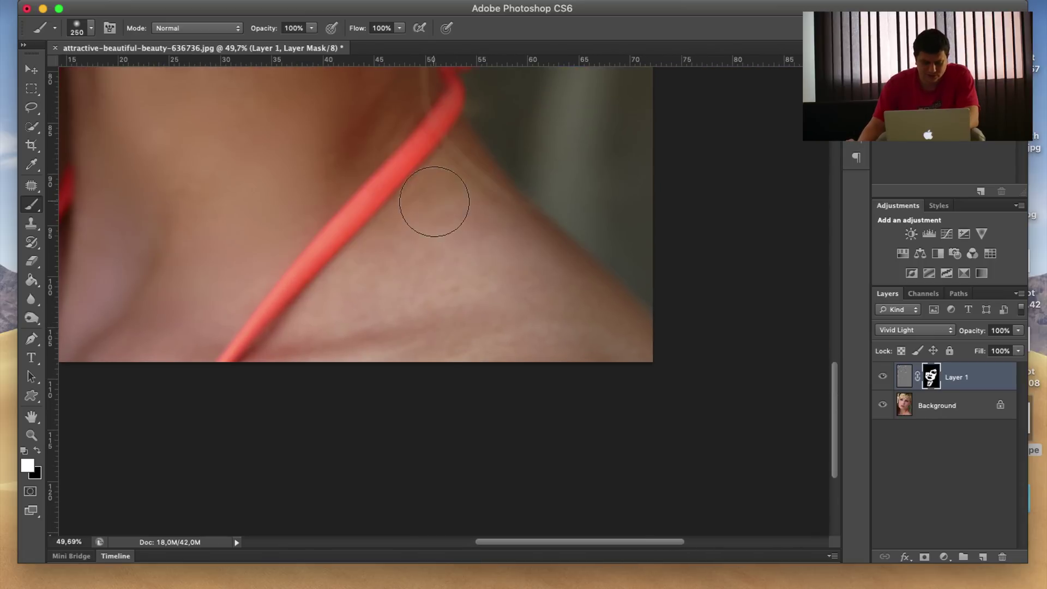
pyautogui.moveTo(371, 320)
pyautogui.mouseDown()
pyautogui.moveTo(519, 297)
pyautogui.moveTo(502, 269)
pyautogui.moveTo(368, 342)
pyautogui.moveTo(329, 348)
pyautogui.moveTo(467, 369)
pyautogui.moveTo(474, 524)
pyautogui.mouseUp()
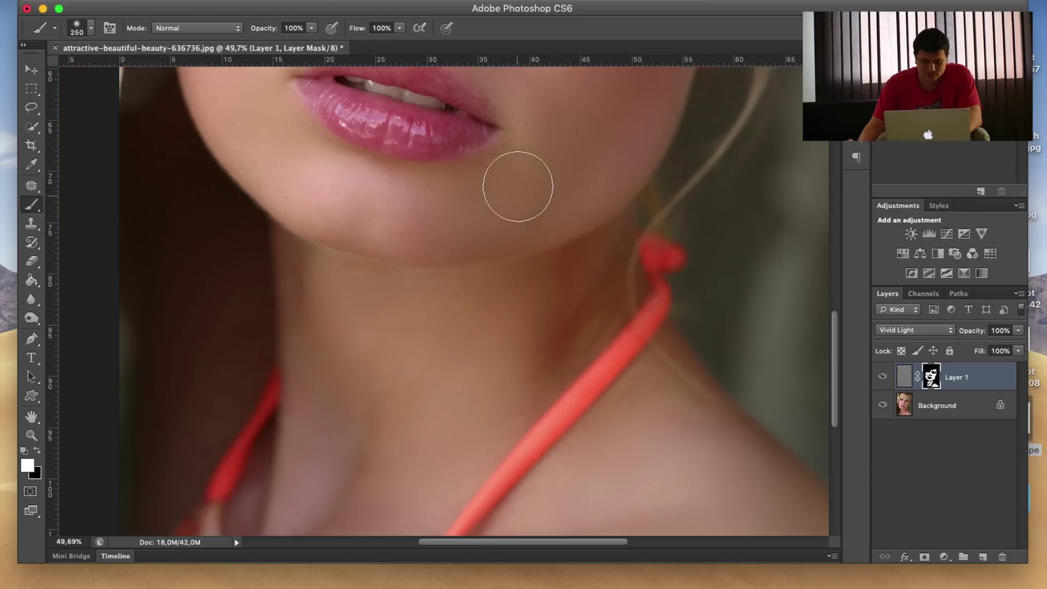
# Step: Pan back over the chin and face and center the whole portrait in view
pyautogui.moveTo(485, 170); pyautogui.dragTo(514, 426)
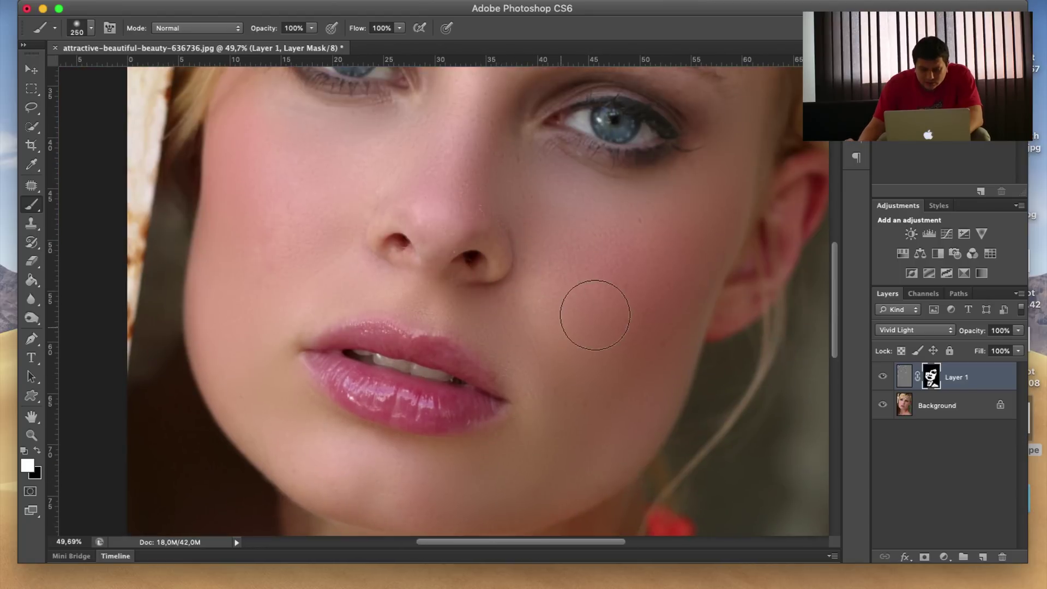
pyautogui.moveTo(657, 229); pyautogui.dragTo(589, 351)
pyautogui.moveTo(493, 257)
pyautogui.mouseDown()
pyautogui.moveTo(423, 310)
pyautogui.moveTo(551, 239)
pyautogui.mouseUp()
pyautogui.scroll(-1, 477, 271)
pyautogui.scroll(-2, 437, 271)
pyautogui.scroll(-2, 562, 280)
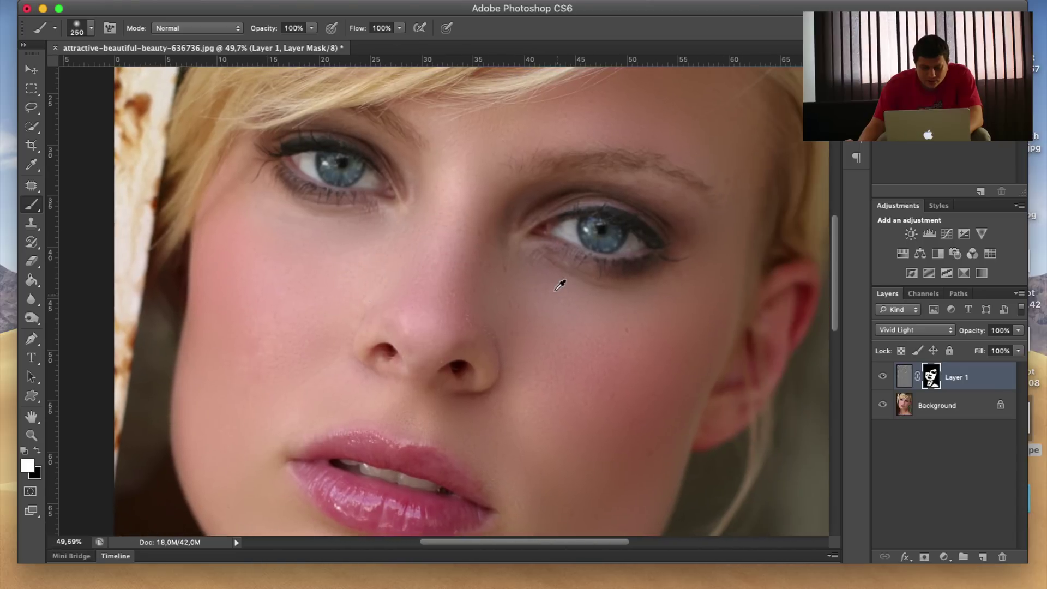
pyautogui.scroll(-2, 557, 284)
pyautogui.moveTo(648, 329); pyautogui.dragTo(635, 288)
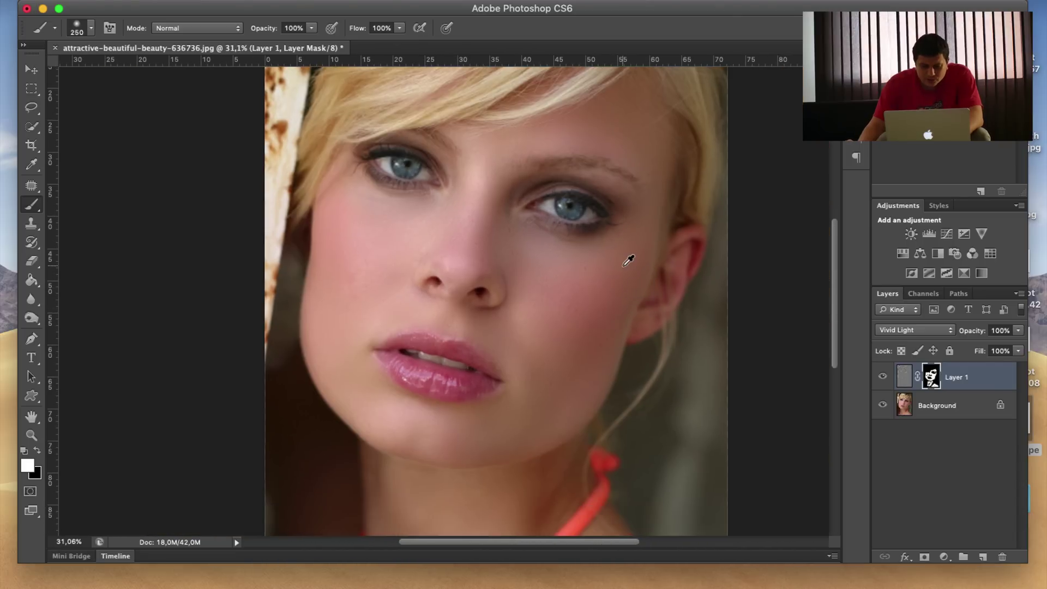
pyautogui.scroll(-5, 629, 261)
pyautogui.scroll(5, 554, 236)
pyautogui.moveTo(554, 236)
pyautogui.mouseDown()
pyautogui.moveTo(543, 238)
pyautogui.moveTo(555, 265)
pyautogui.mouseUp()
pyautogui.keyDown('alt'); pyautogui.click(883, 405); pyautogui.keyUp('alt')
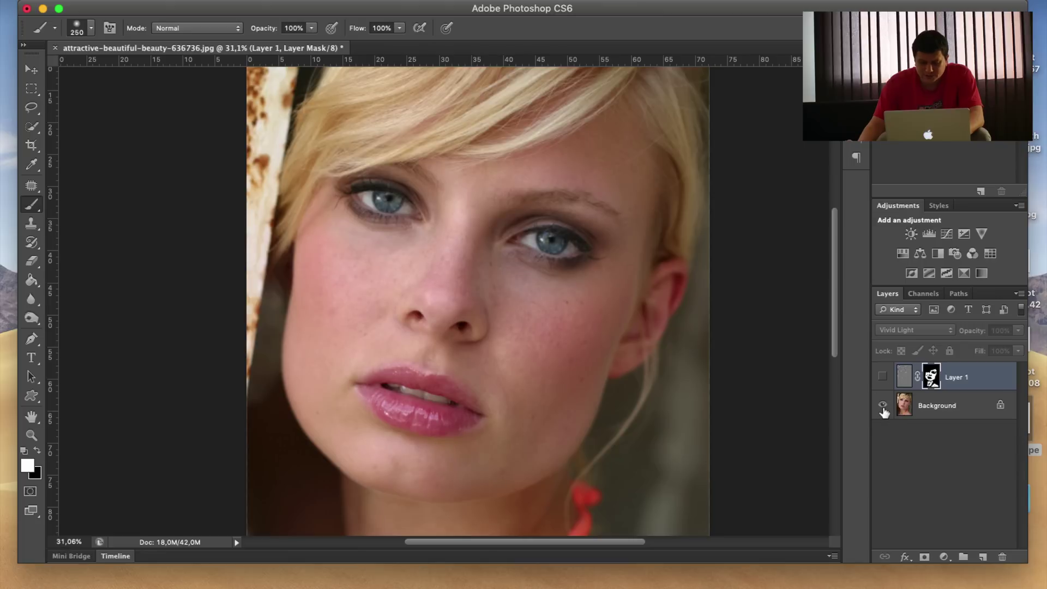
pyautogui.keyDown('alt'); pyautogui.click(883, 406); pyautogui.keyUp('alt')
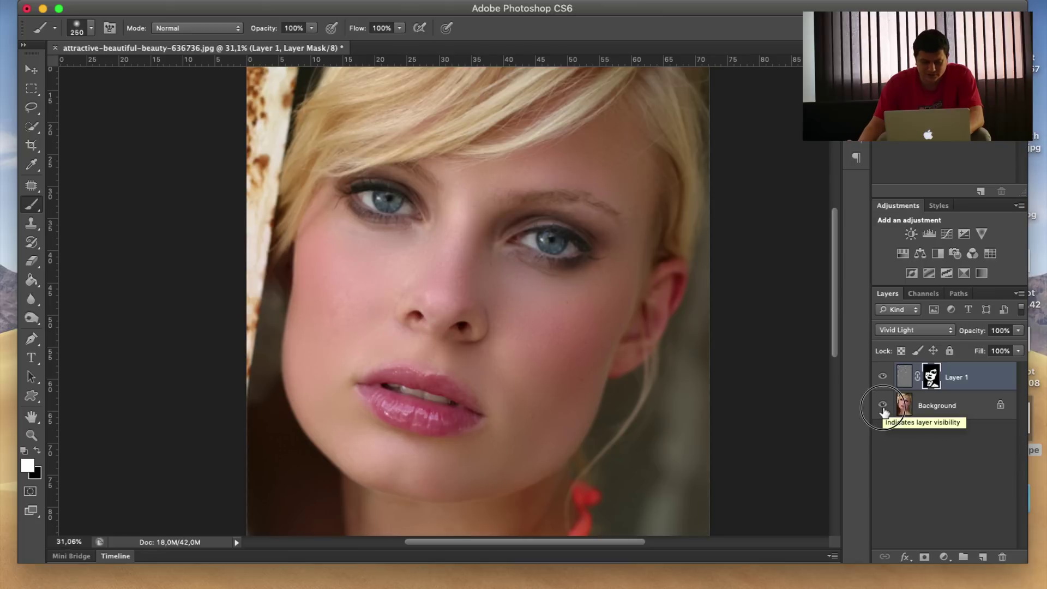
pyautogui.keyDown('alt'); pyautogui.click(883, 406); pyautogui.keyUp('alt')
pyautogui.keyDown('alt'); pyautogui.click(883, 406); pyautogui.keyUp('alt')
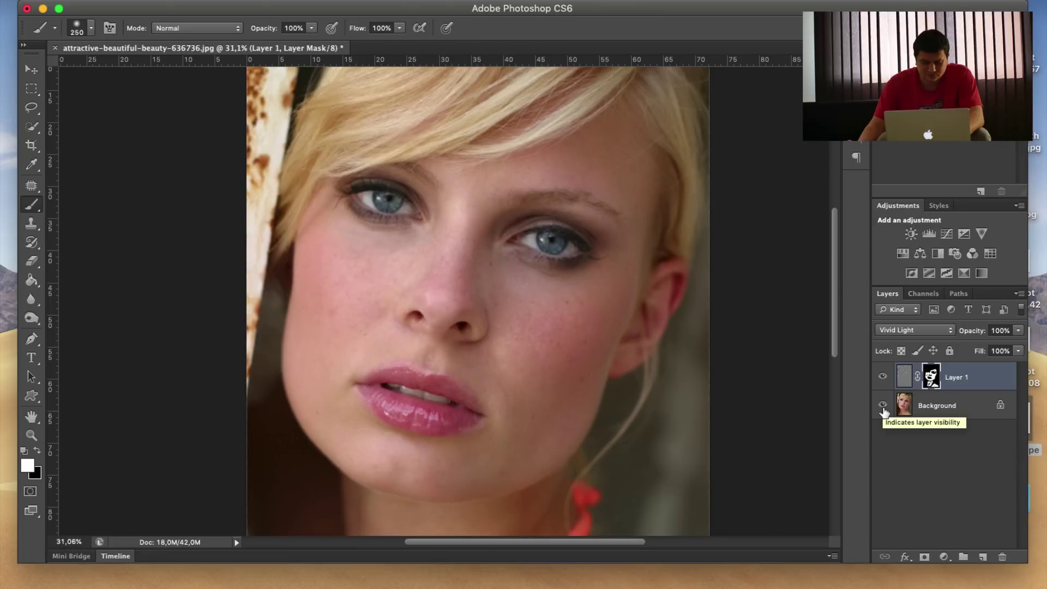